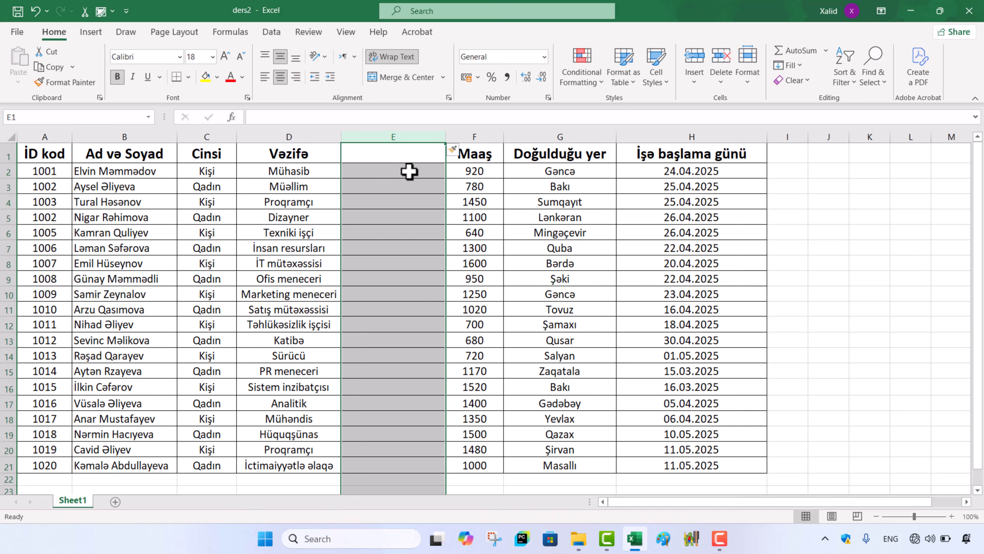
# Step: Delete the blank column E between Vəzifə and Maaş
pyautogui.hotkey('ctrl', '-')
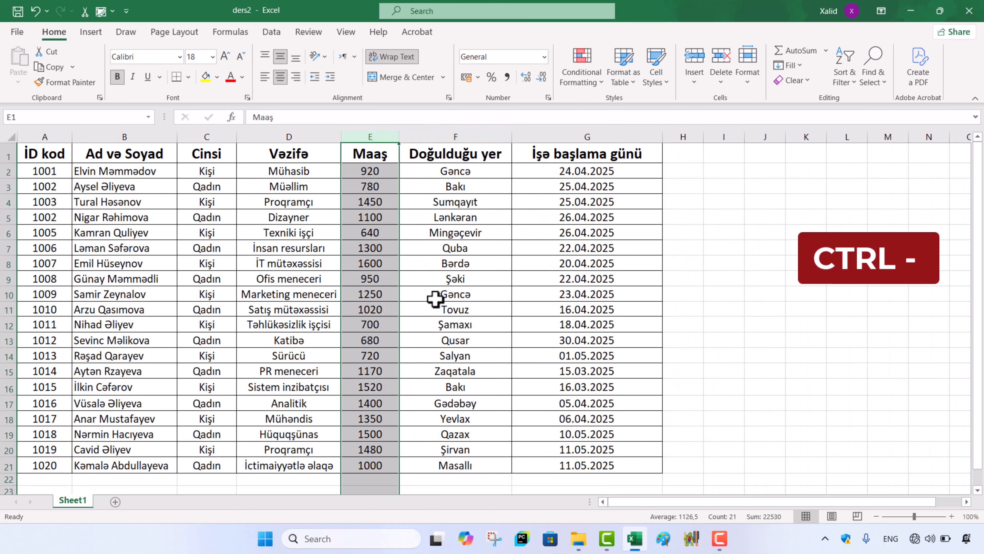
# Step: Insert a blank row above row 4 of the employee table and delete it again
pyautogui.click(8, 202)
pyautogui.hotkey('ctrl', 'shift', '+')
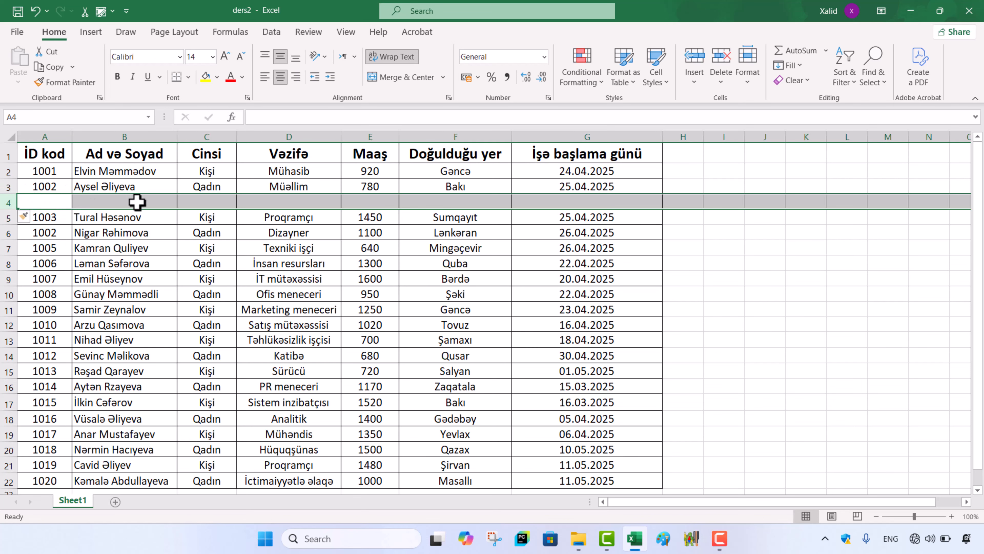
pyautogui.hotkey('ctrl', '-')
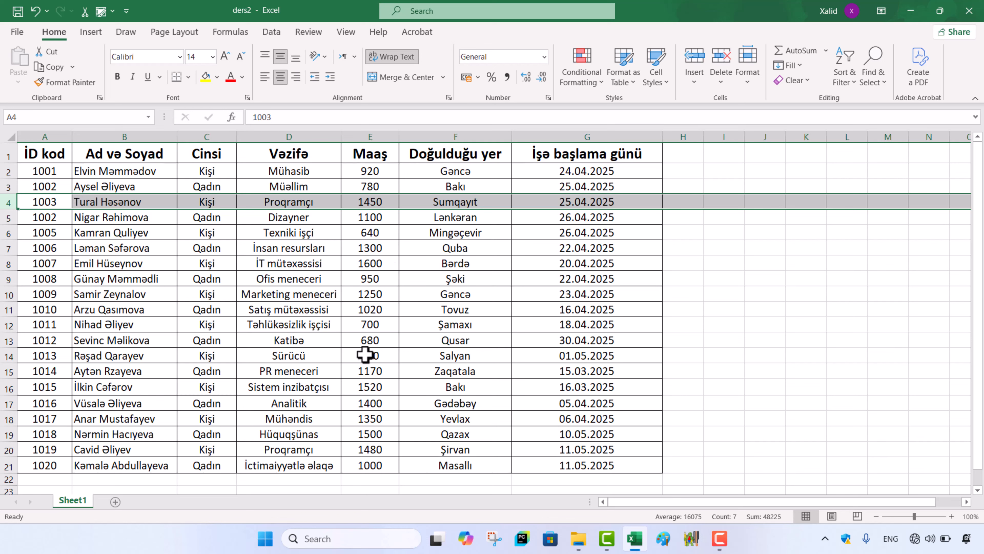
pyautogui.click(629, 314)
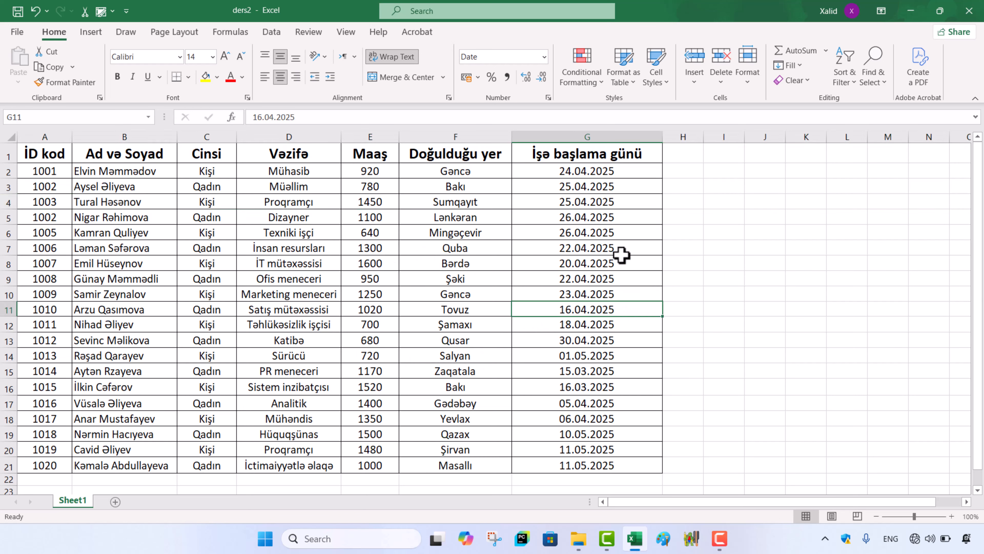
# Step: Insert a blank column before the Maaş column and delete it again
pyautogui.click(367, 127)
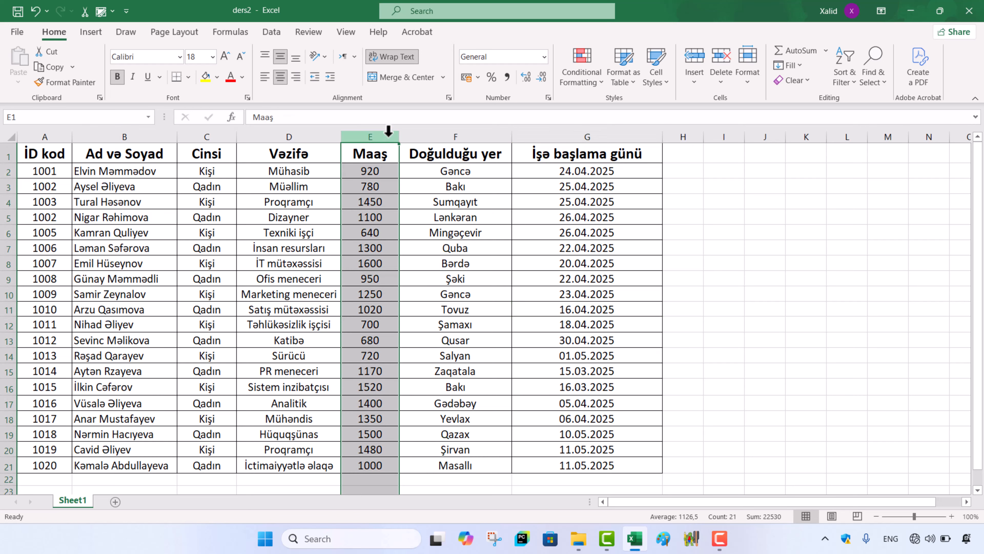
pyautogui.rightClick(388, 131)
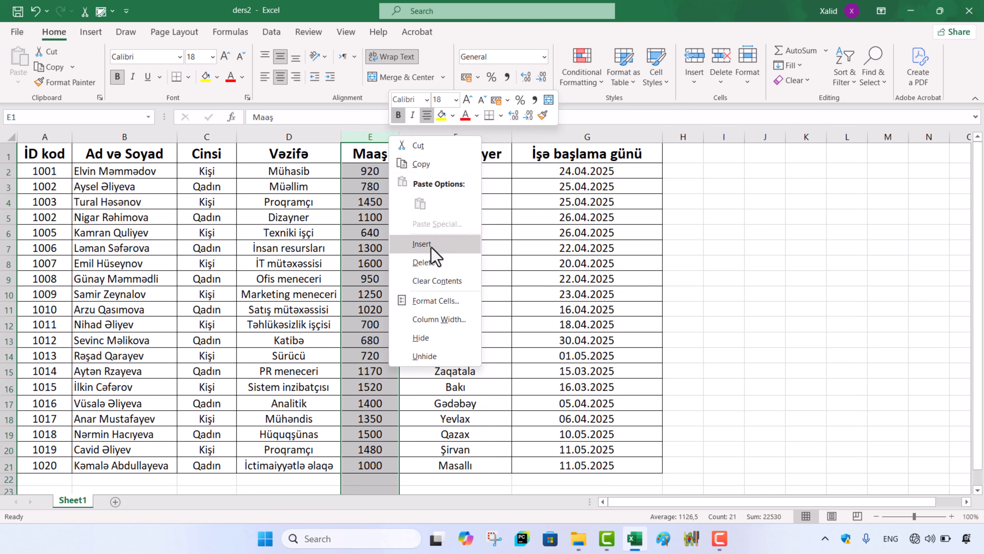
pyautogui.click(421, 244)
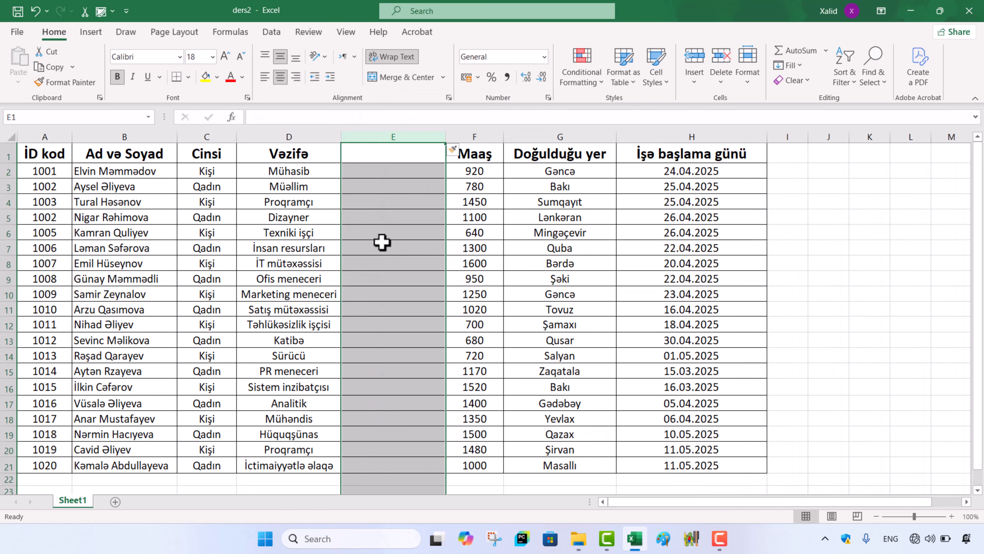
pyautogui.rightClick(393, 137)
pyautogui.click(422, 261)
pyautogui.click(8, 203)
pyautogui.click(750, 351)
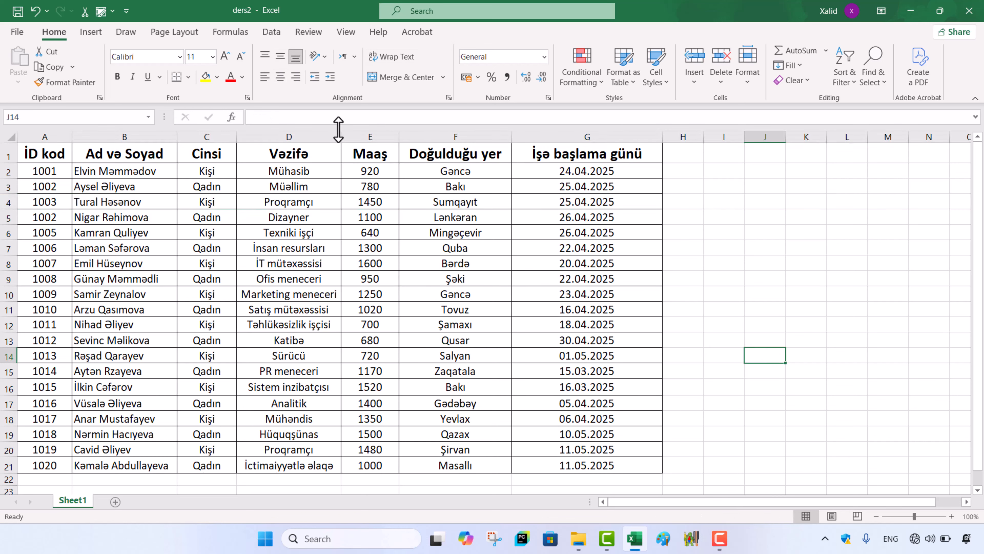
# Step: With the whole Maaş column selected, add an empty column in its place using the Insert command and remove it with the Delete command
pyautogui.click(377, 128)
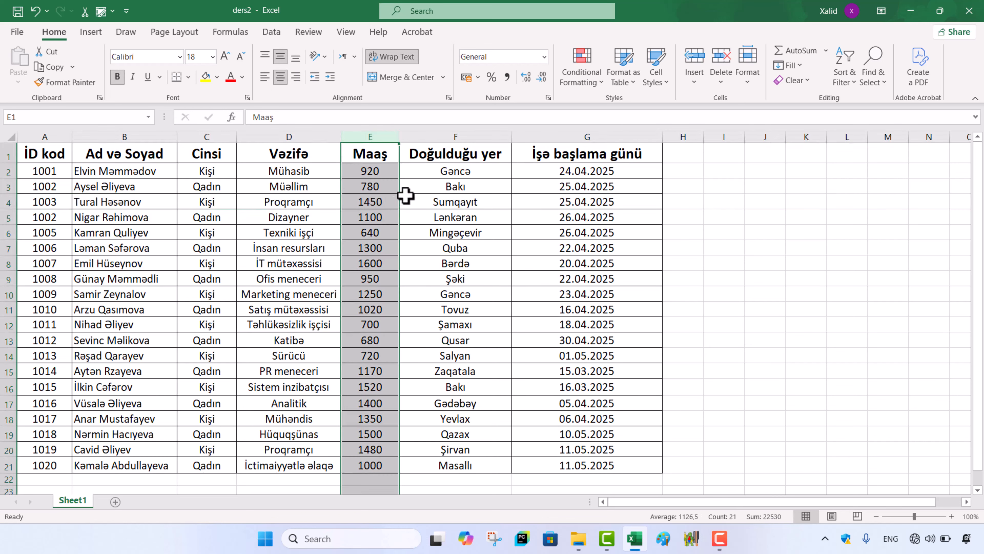
pyautogui.click(694, 78)
pyautogui.click(728, 130)
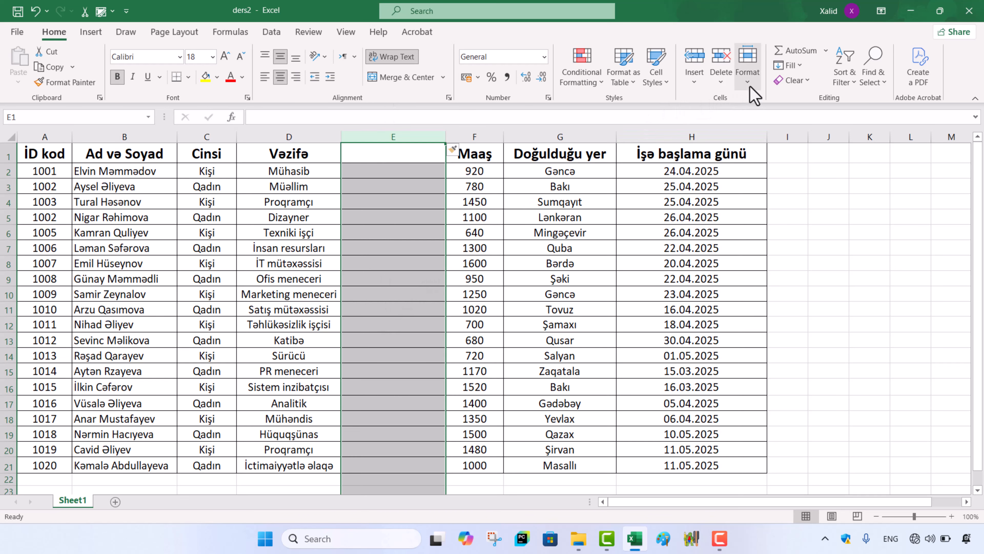
pyautogui.click(720, 60)
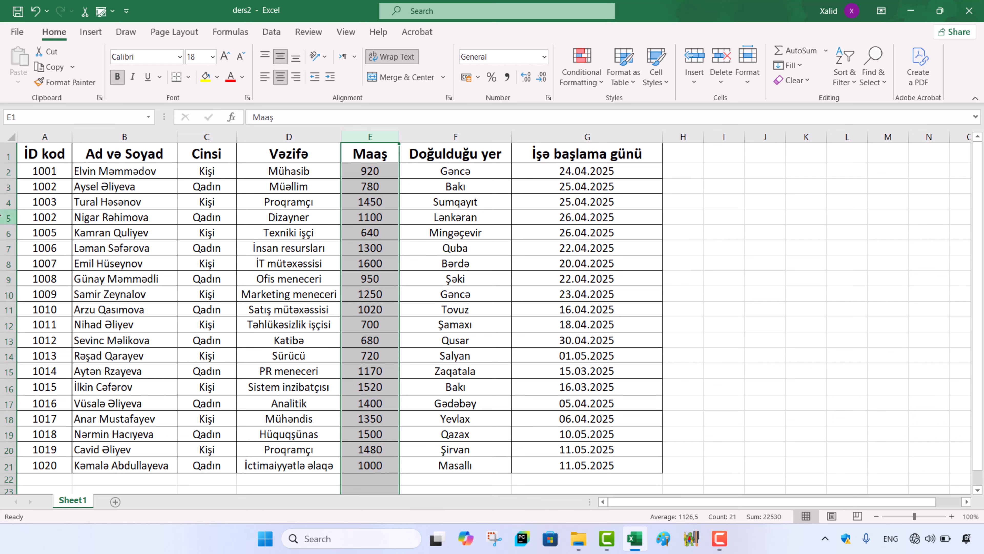
# Step: Insert a blank row above row 5 of the employee table and delete it again
pyautogui.click(5, 218)
pyautogui.click(693, 58)
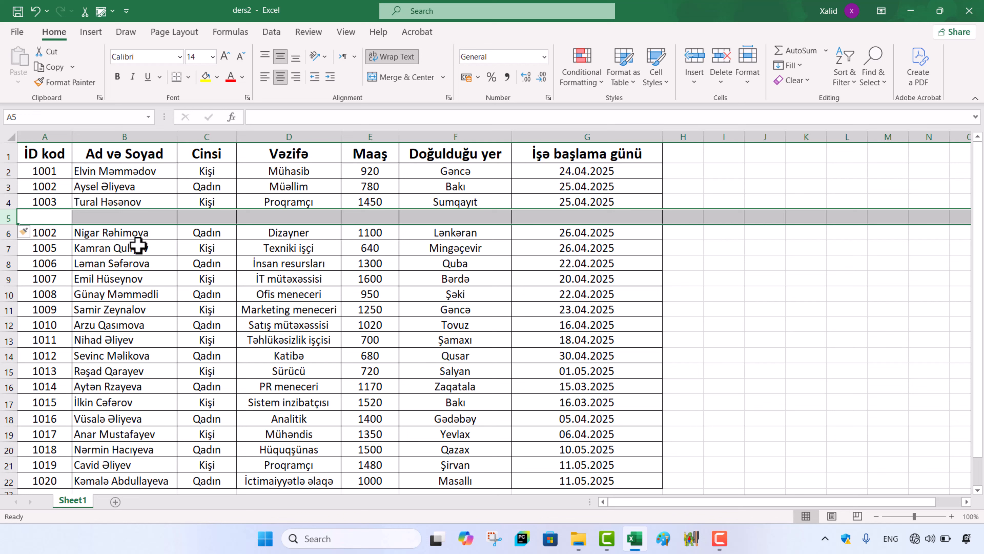
pyautogui.click(722, 58)
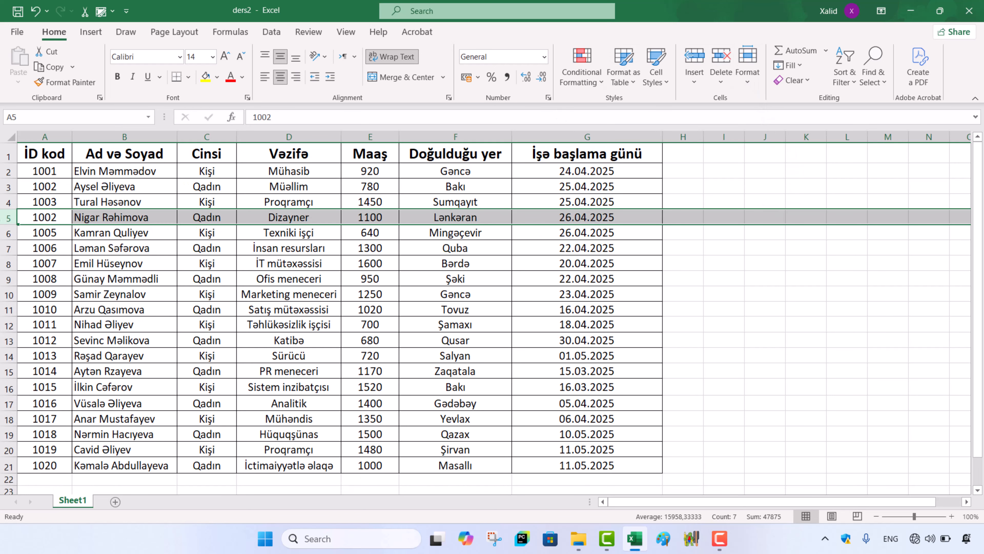
pyautogui.click(809, 262)
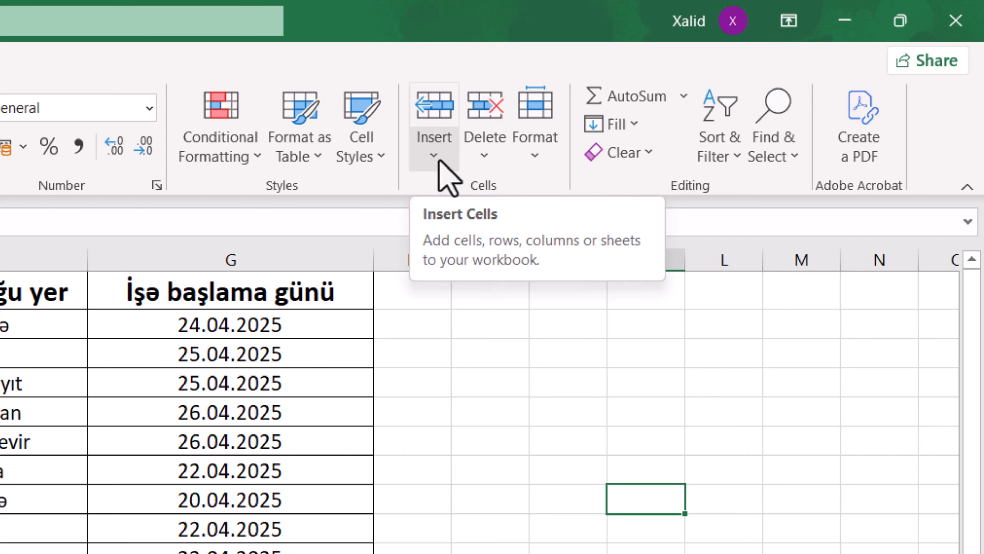
pyautogui.click(439, 161)
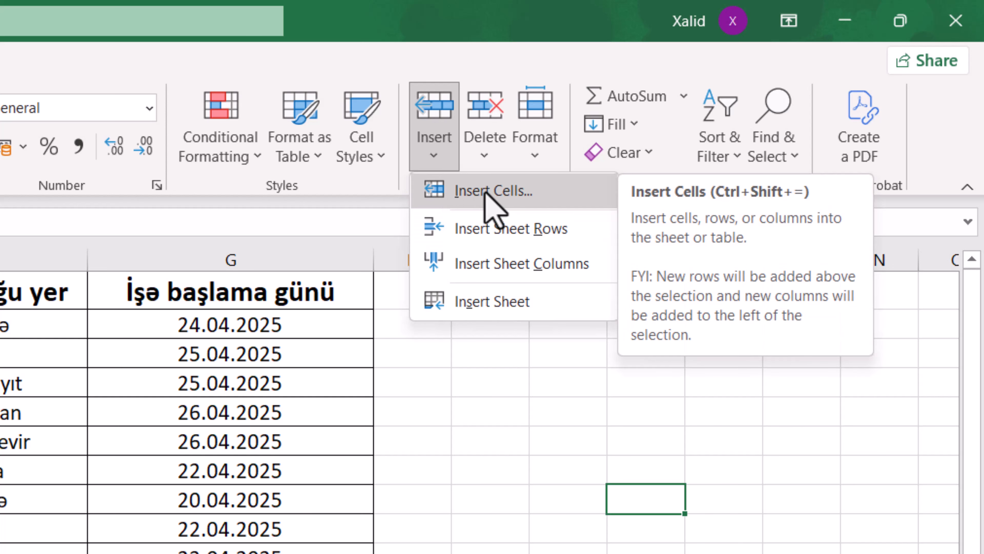
pyautogui.click(511, 190)
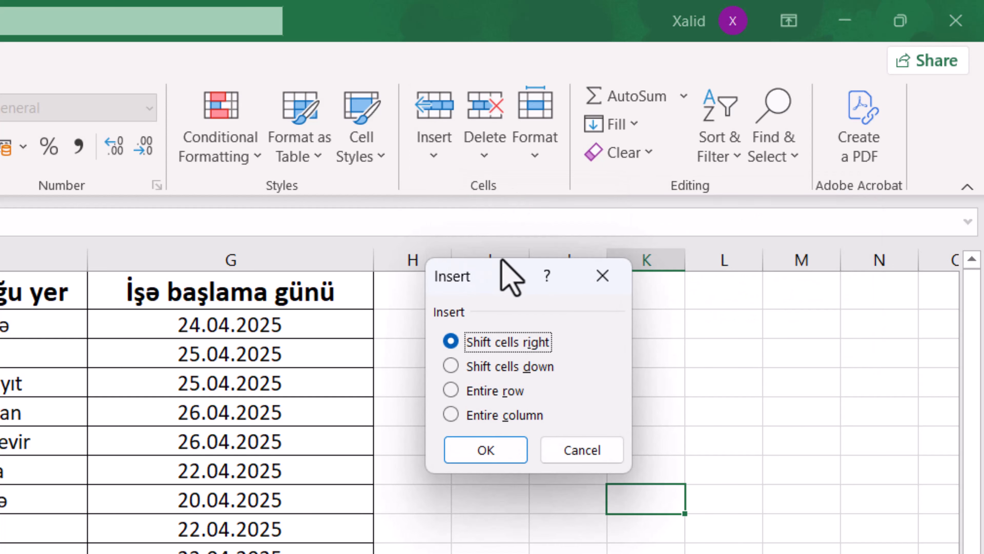
pyautogui.moveTo(495, 270); pyautogui.dragTo(514, 288)
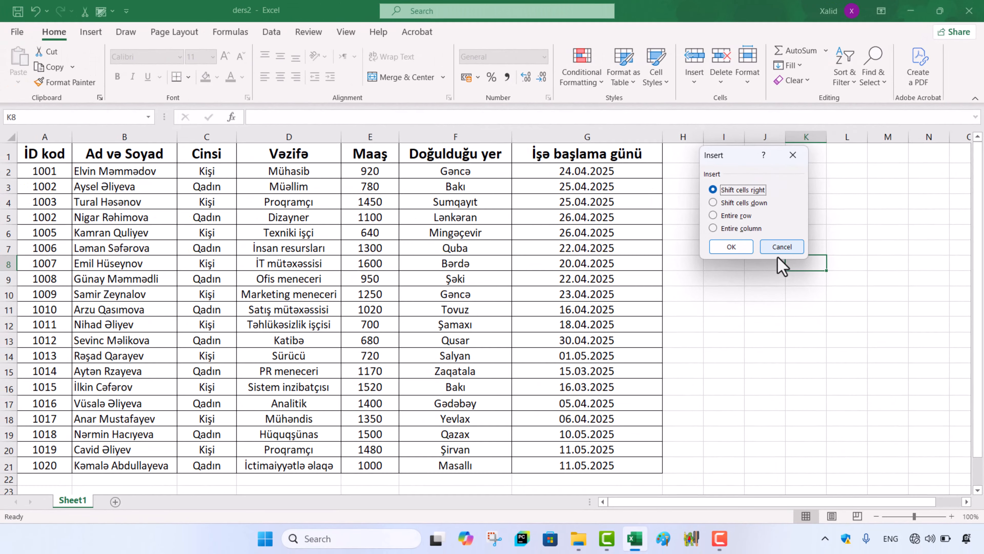
pyautogui.click(748, 287)
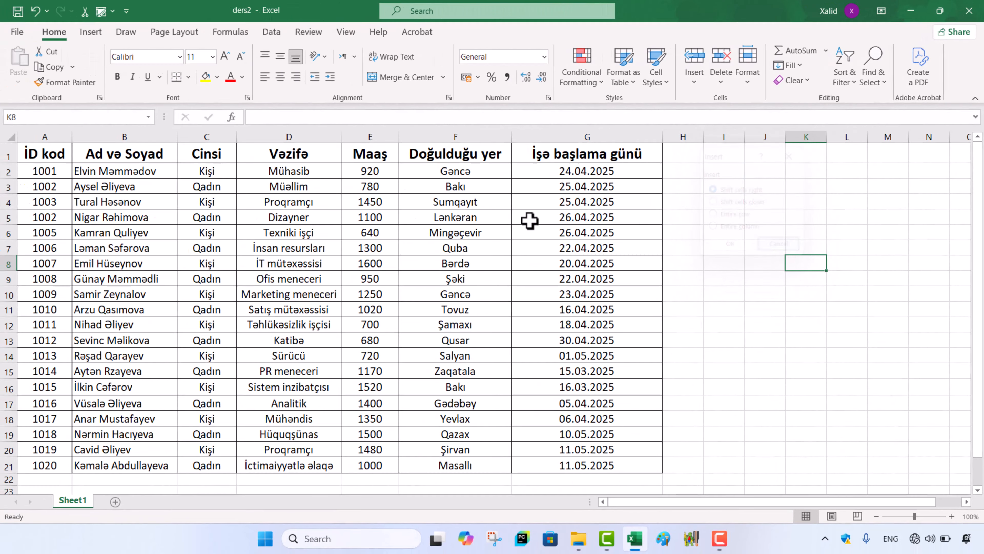
# Step: Insert a blank cell at E4 in the Maaş column with the Shift cells right option
pyautogui.click(383, 206)
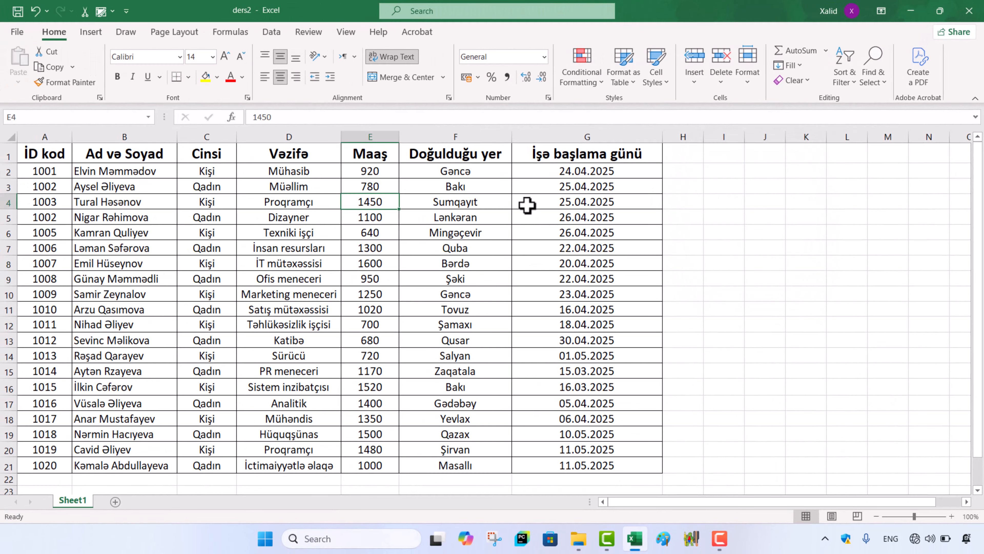
pyautogui.click(694, 82)
pyautogui.click(695, 101)
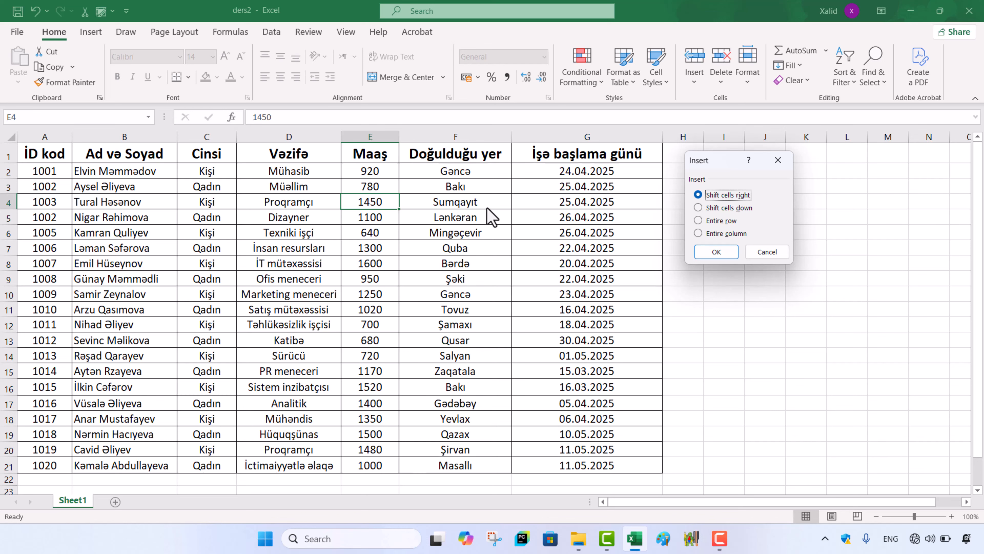
pyautogui.click(718, 253)
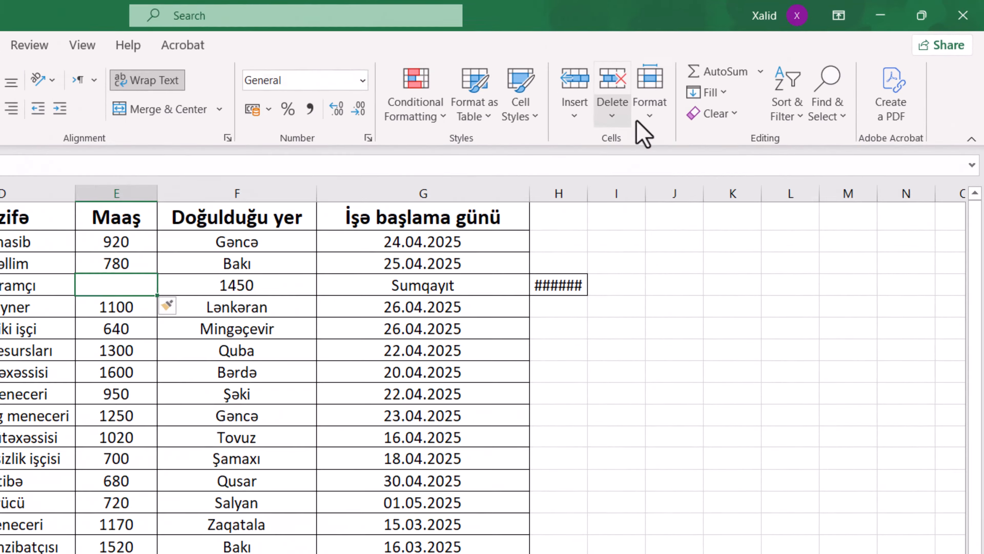
# Step: Delete the blank cell E4 with the Shift cells left option
pyautogui.click(612, 116)
pyautogui.click(641, 139)
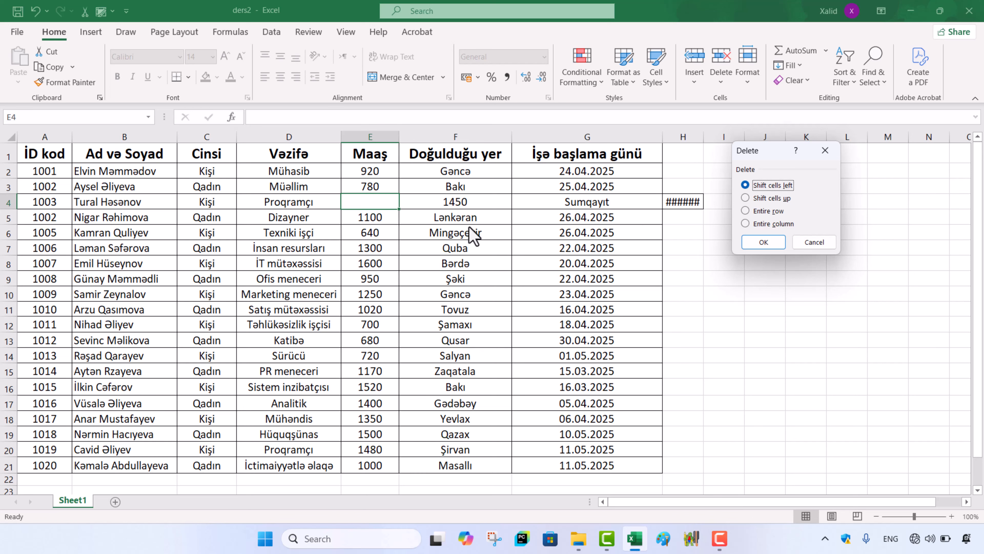
pyautogui.click(763, 242)
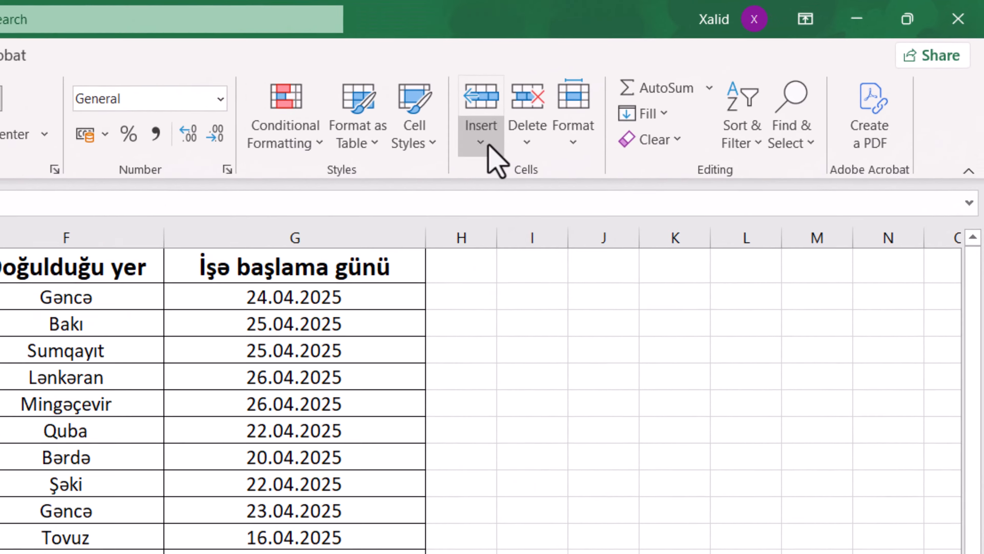
# Step: Insert a blank cell at E4 in the Maaş column with the Shift cells down option
pyautogui.click(694, 76)
pyautogui.click(512, 188)
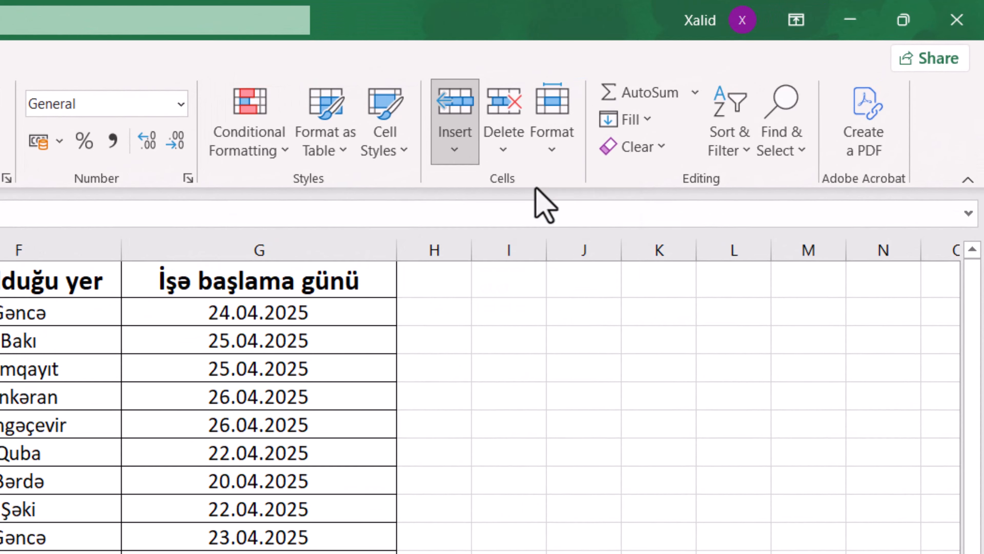
pyautogui.moveTo(609, 269); pyautogui.dragTo(584, 272)
pyautogui.click(581, 363)
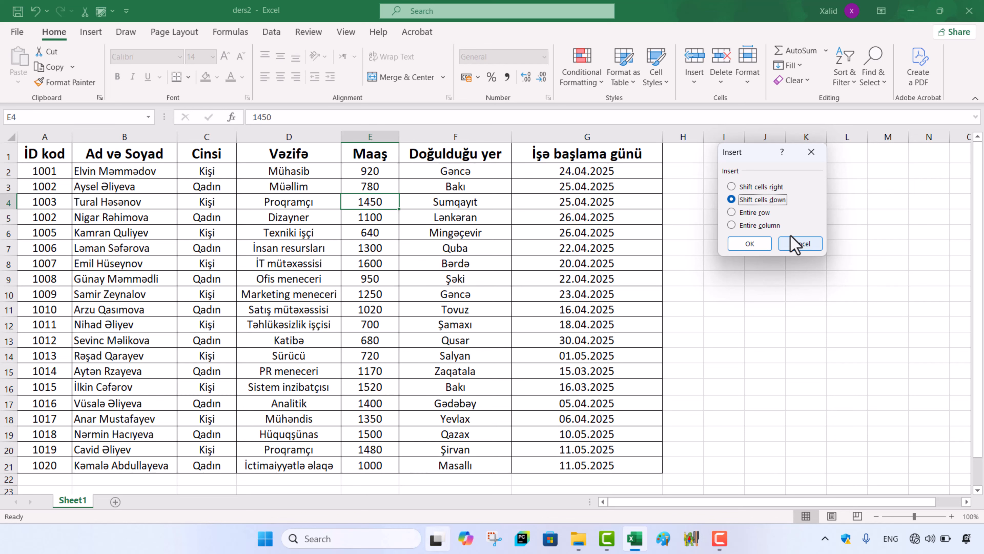
pyautogui.click(751, 245)
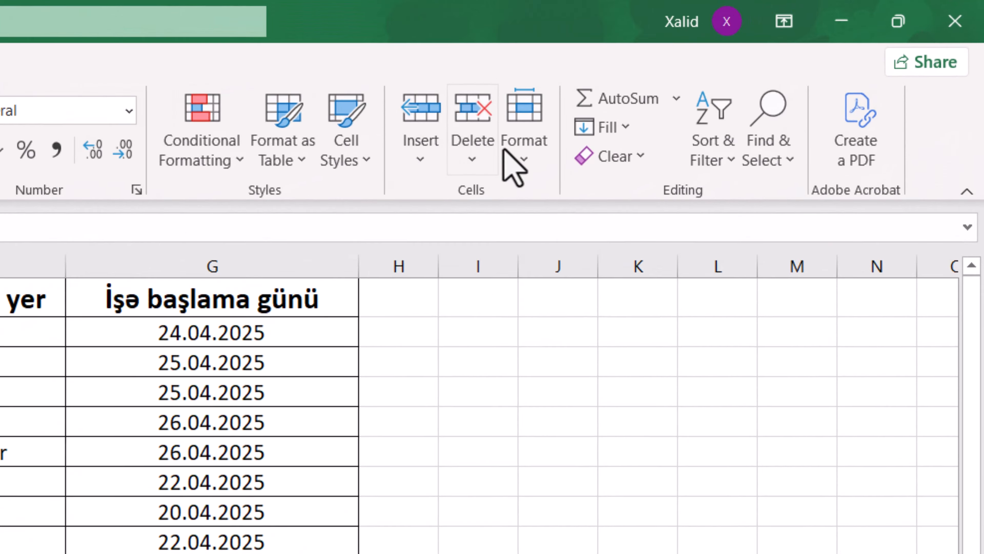
# Step: Delete the blank cell E4, shifting the cells below it up
pyautogui.click(477, 158)
pyautogui.click(488, 175)
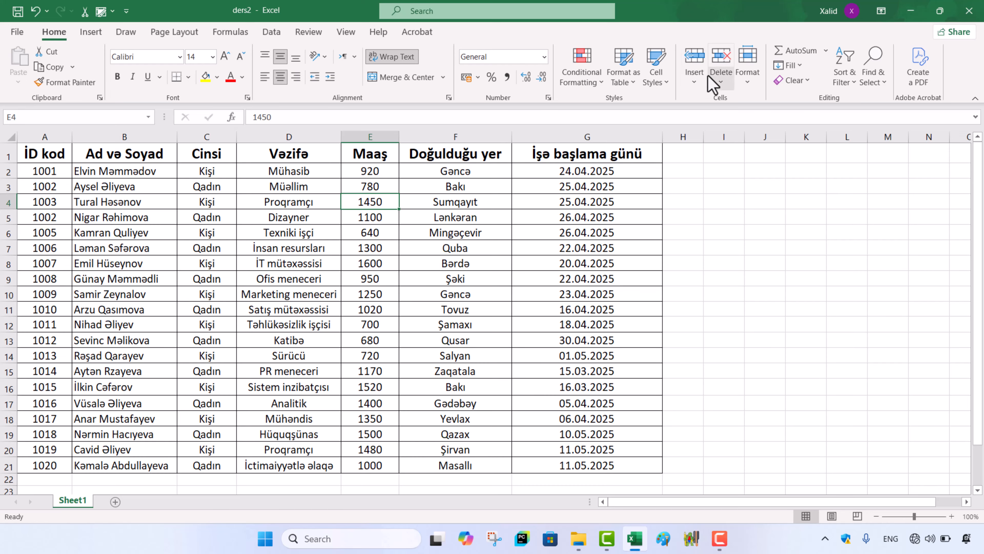
# Step: Insert a blank row above row 4 from cell E4 with the Entire row option
pyautogui.click(694, 81)
pyautogui.click(720, 99)
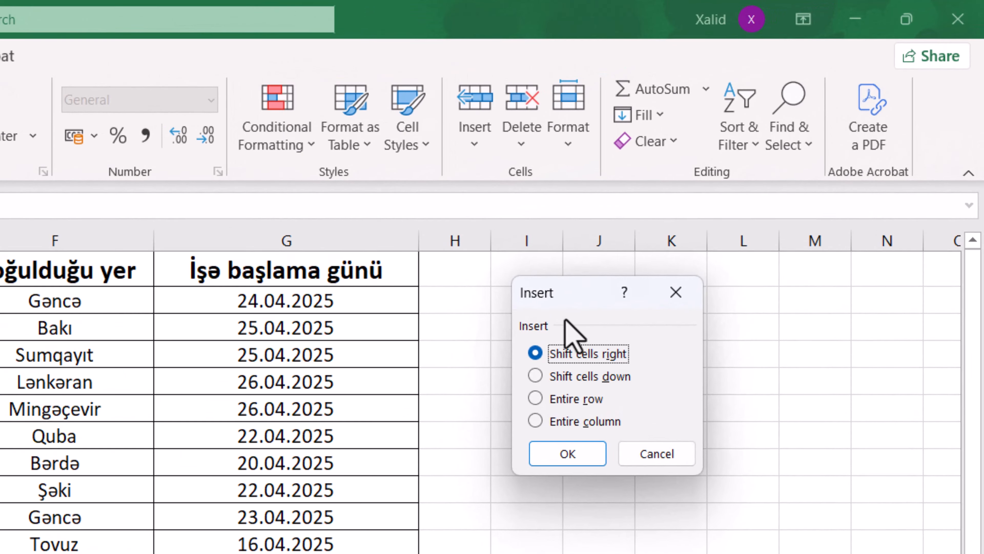
pyautogui.moveTo(566, 299); pyautogui.dragTo(543, 276)
pyautogui.click(509, 373)
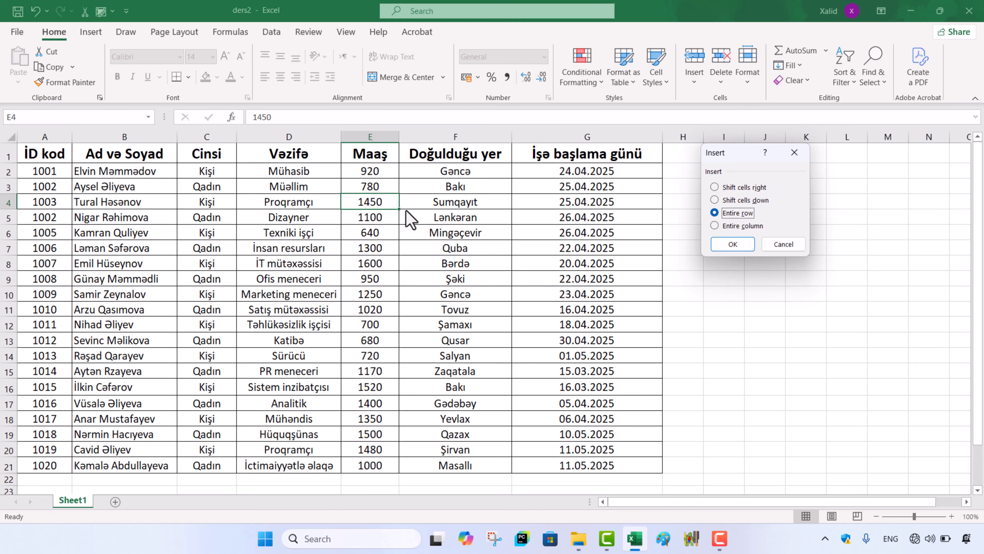
pyautogui.click(740, 246)
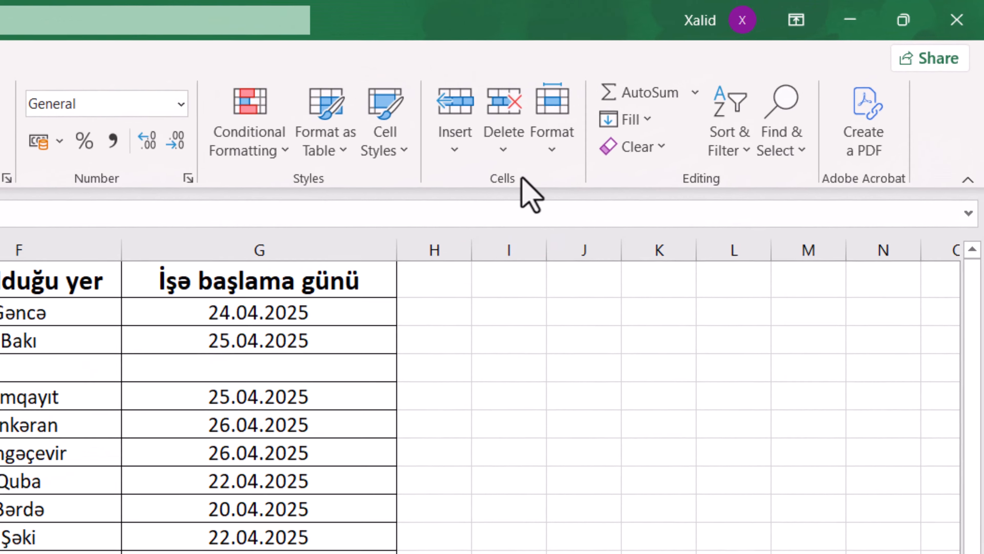
# Step: Delete the blank row 4 from cell E4 with the Entire row option
pyautogui.click(650, 102)
pyautogui.click(670, 130)
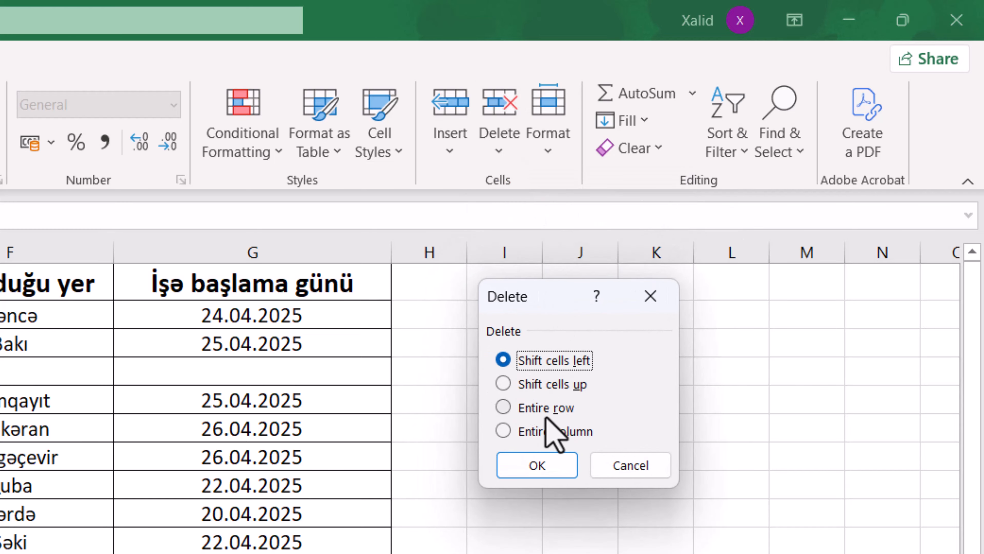
pyautogui.click(547, 407)
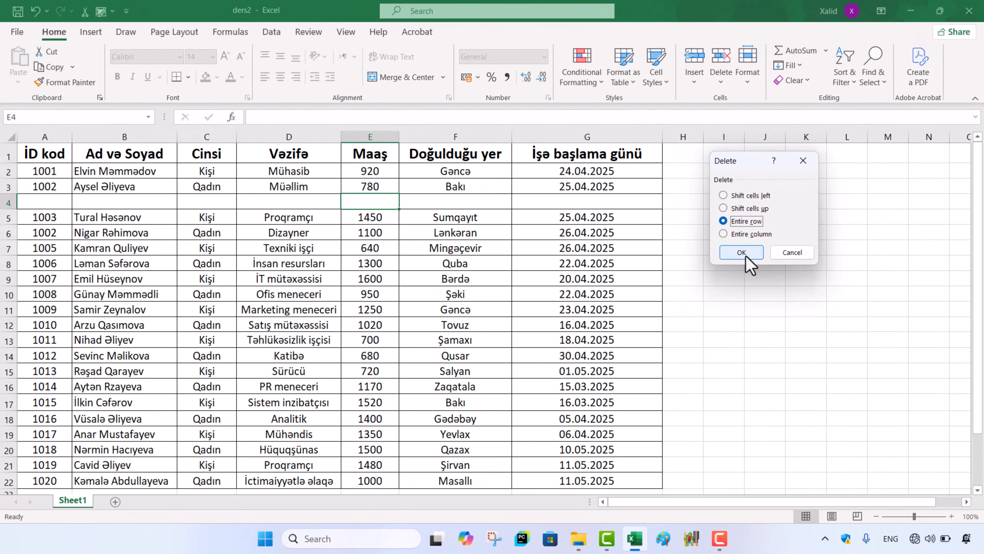
pyautogui.click(745, 255)
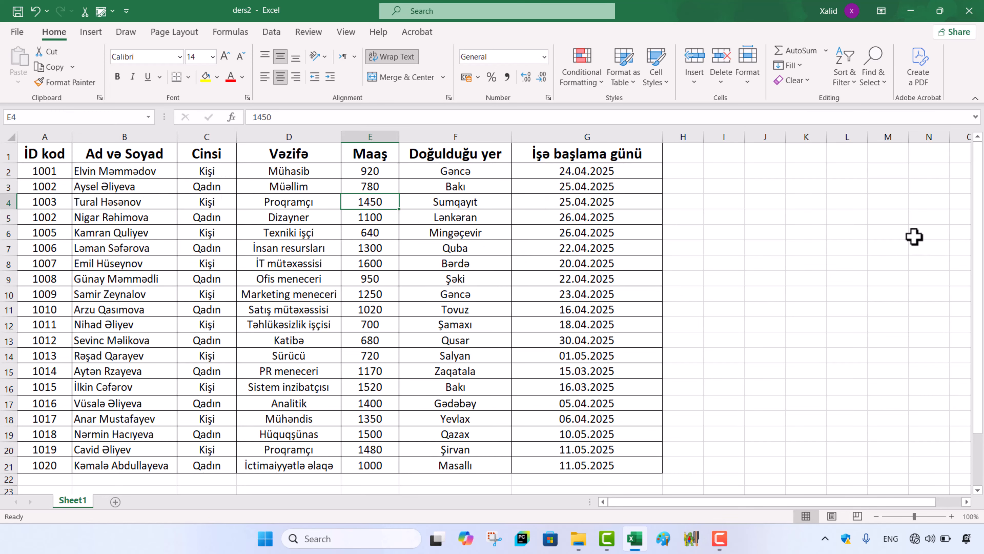
# Step: Insert a blank column before the Maaş column from cell E4 with the Entire column option
pyautogui.click(694, 78)
pyautogui.click(717, 97)
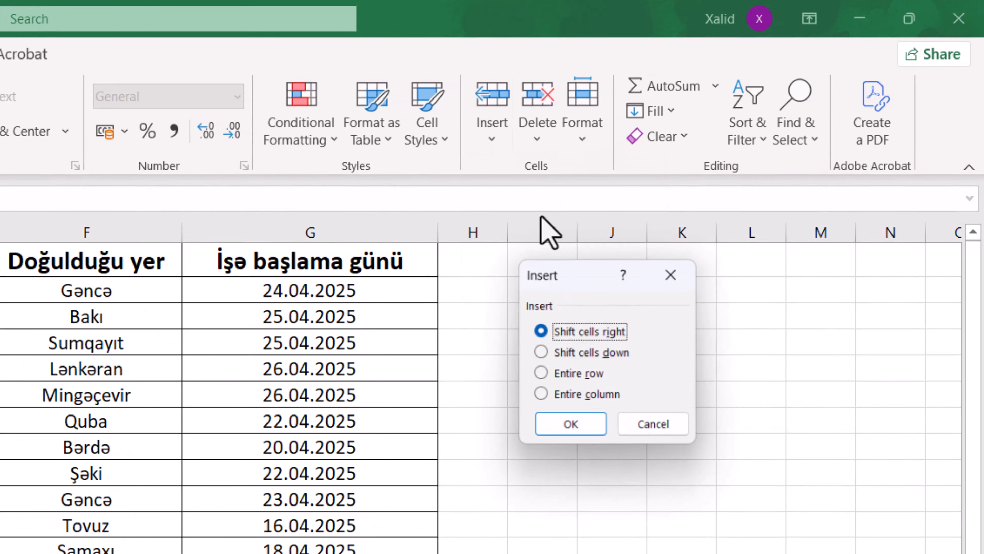
pyautogui.click(588, 395)
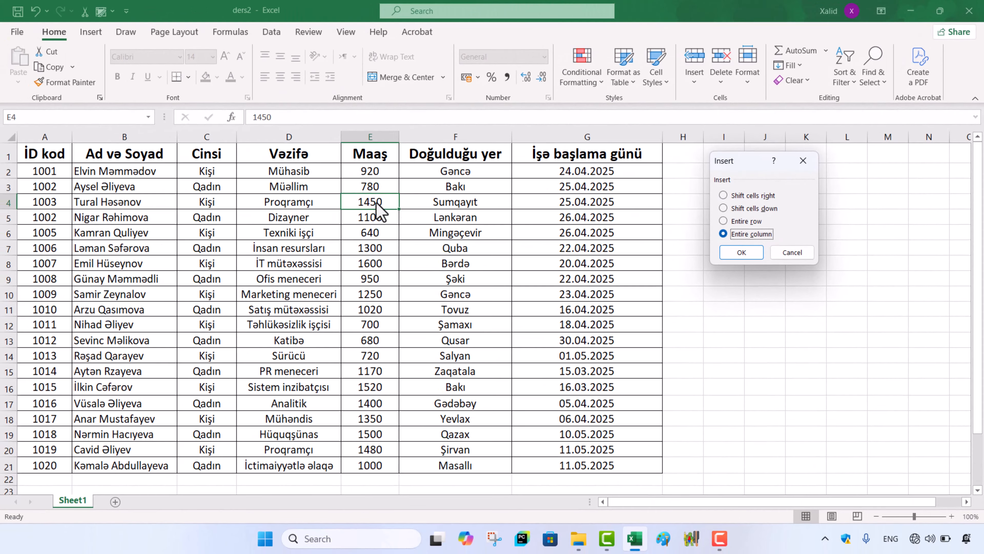
pyautogui.press('Return')
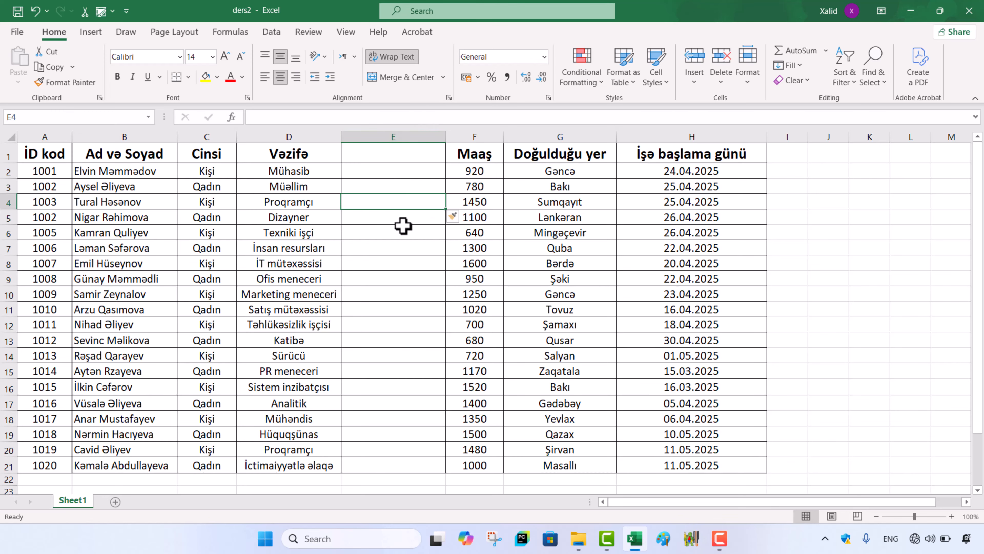
# Step: Delete the blank column E from cell E4 with the Entire column option
pyautogui.click(721, 76)
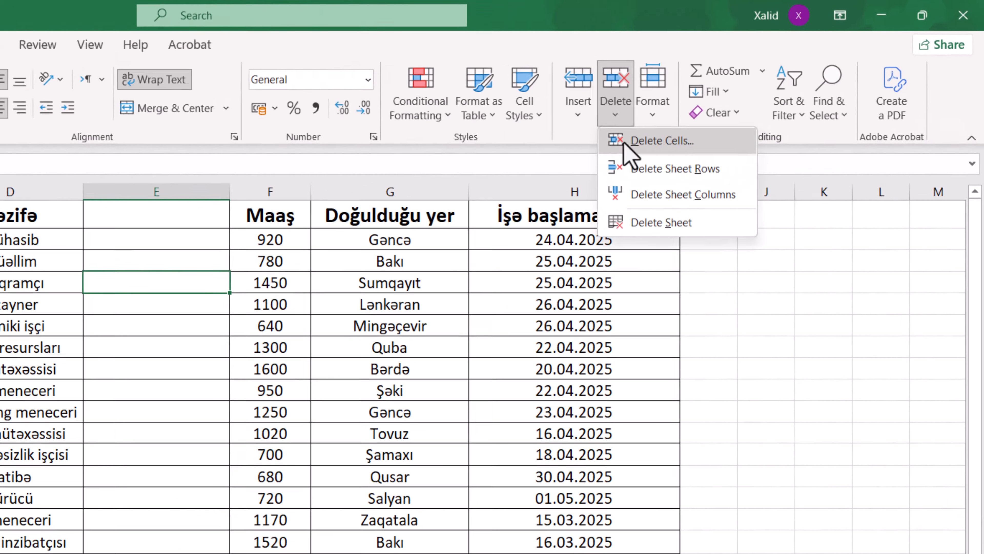
pyautogui.click(644, 142)
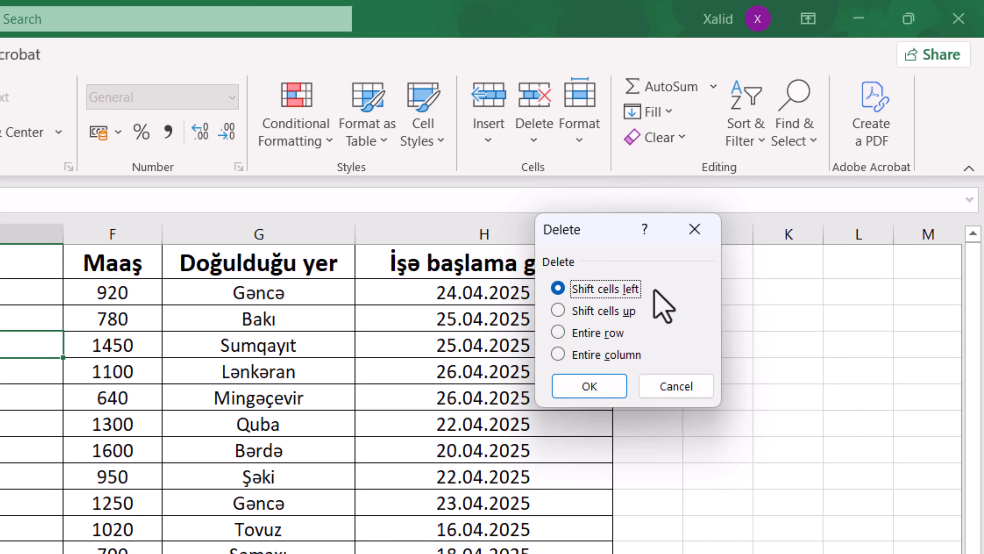
pyautogui.click(605, 355)
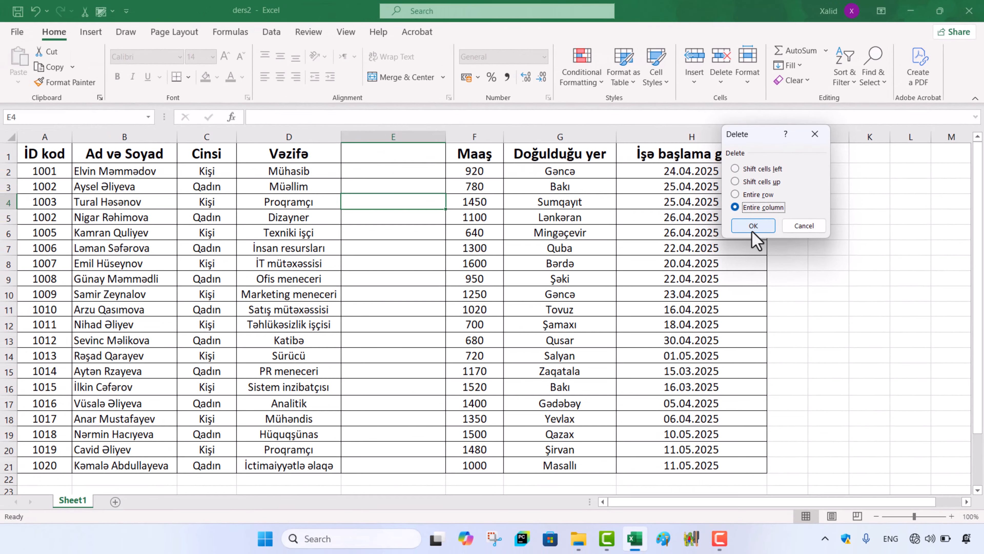
pyautogui.click(753, 226)
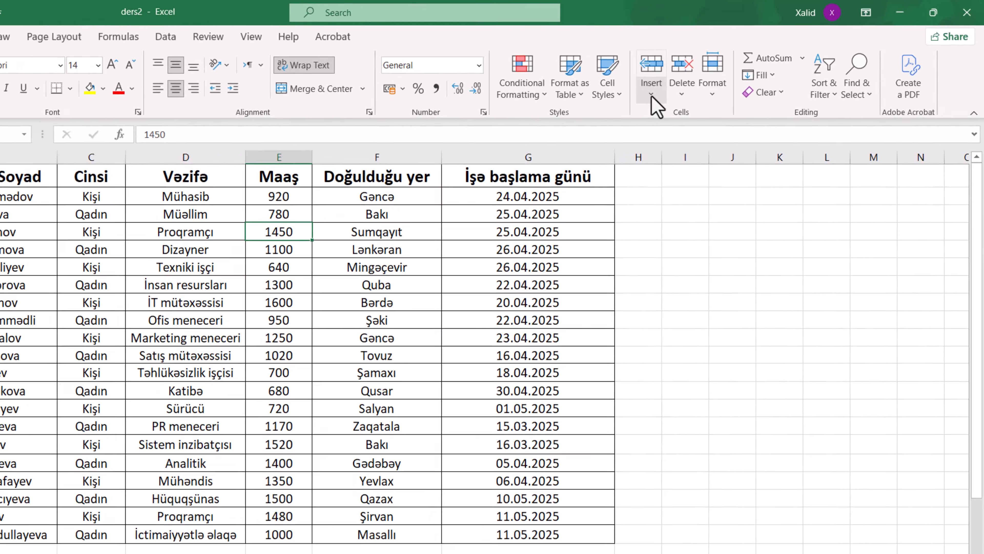
pyautogui.click(693, 79)
pyautogui.click(503, 128)
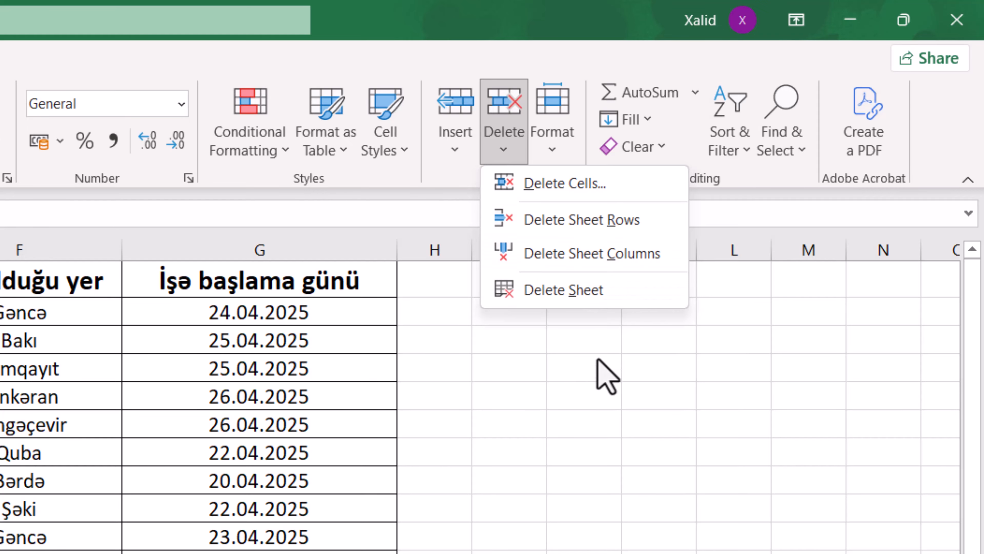
pyautogui.click(599, 486)
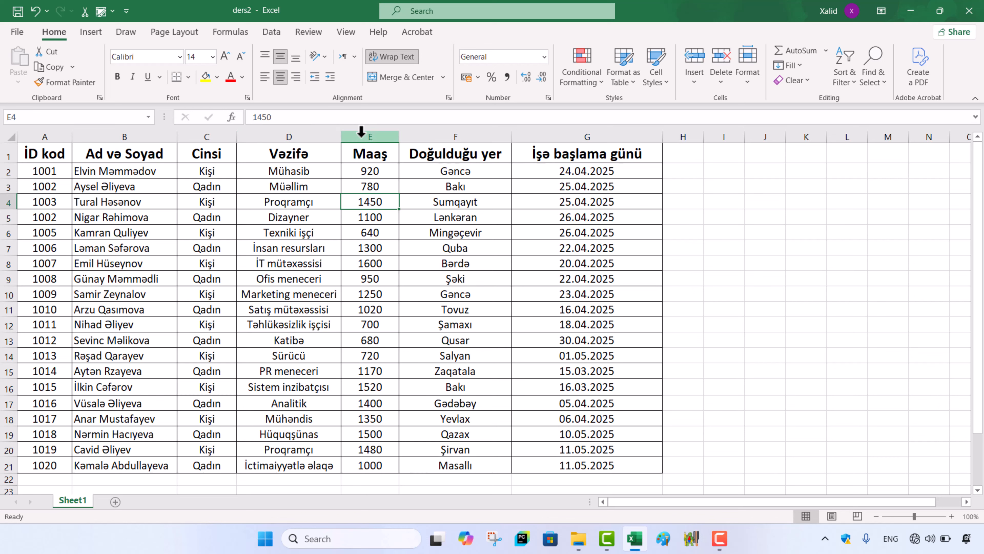
# Step: Select the whole Maaş column and insert a blank sheet column before it
pyautogui.click(373, 132)
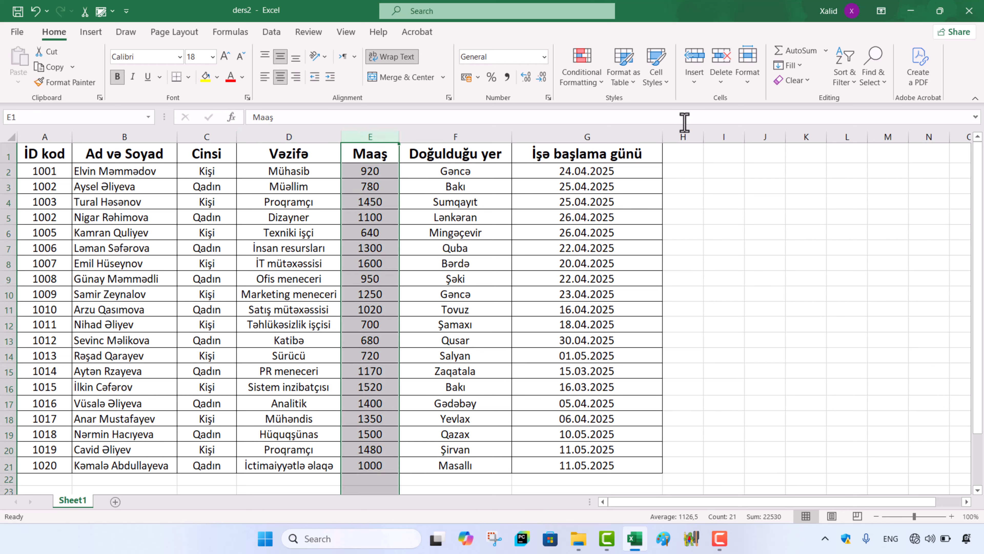
pyautogui.click(691, 82)
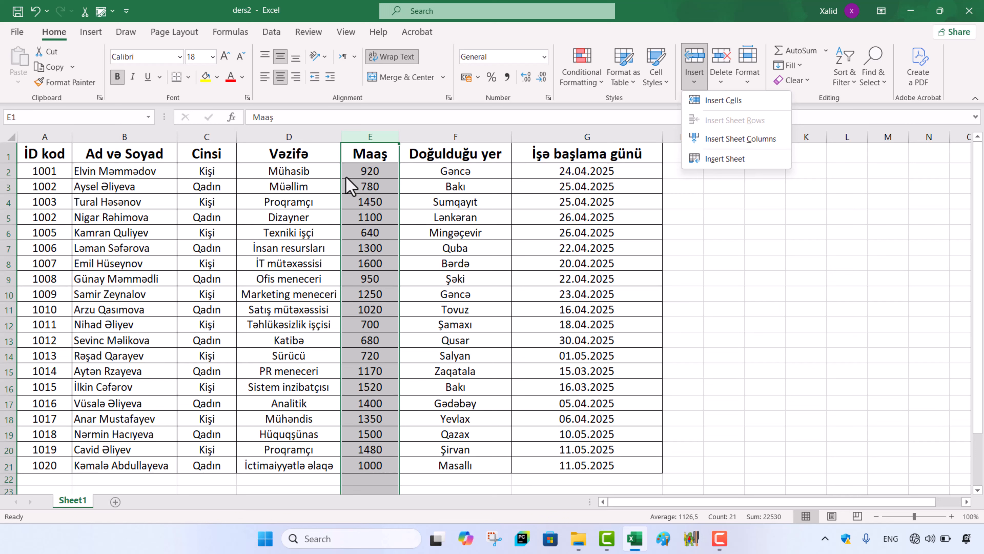
pyautogui.click(731, 141)
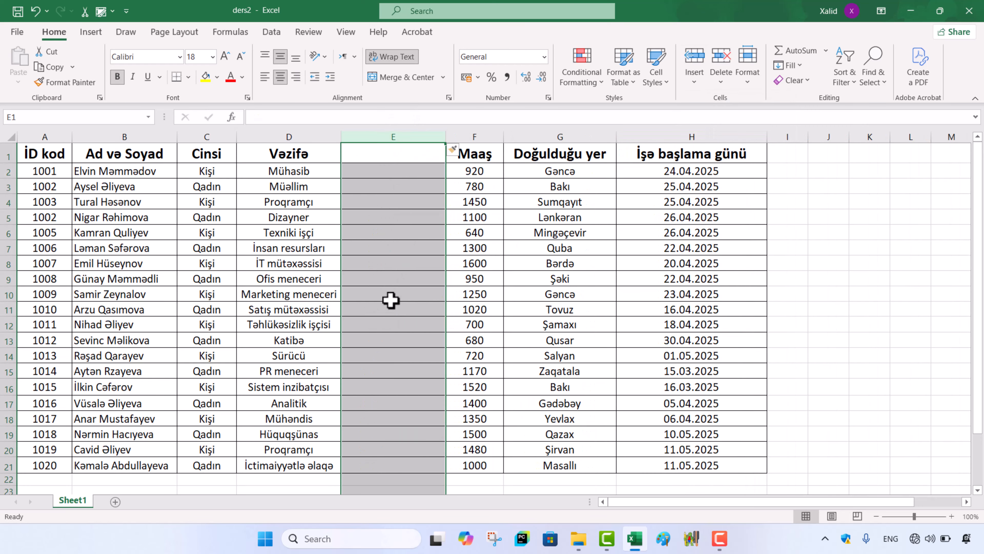
# Step: Delete the selected blank column E as a sheet column and clear the column selection
pyautogui.click(720, 76)
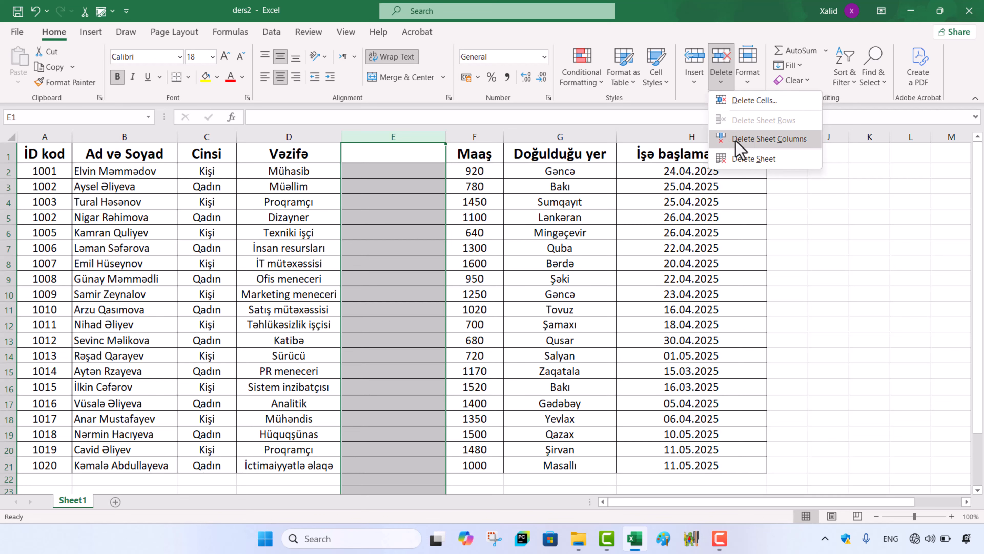
pyautogui.click(761, 139)
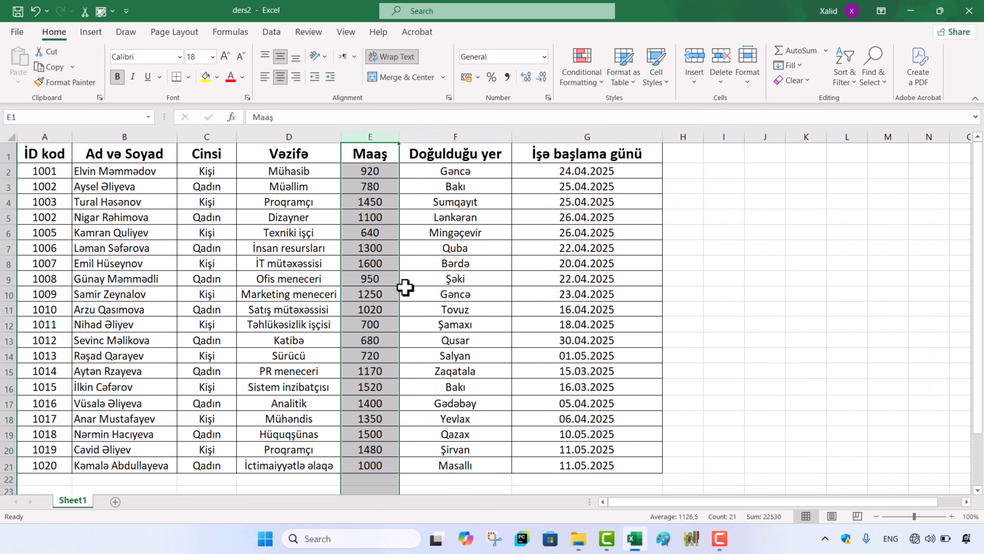
pyautogui.click(451, 246)
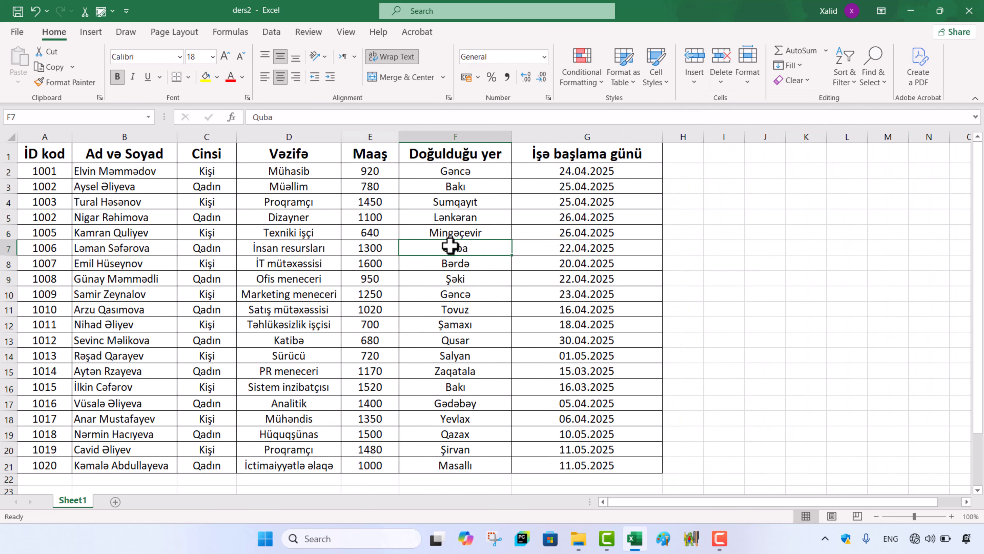
# Step: Select rows 5 to 7 and insert three blank sheet rows above them
pyautogui.moveTo(8, 217); pyautogui.dragTo(8, 248)
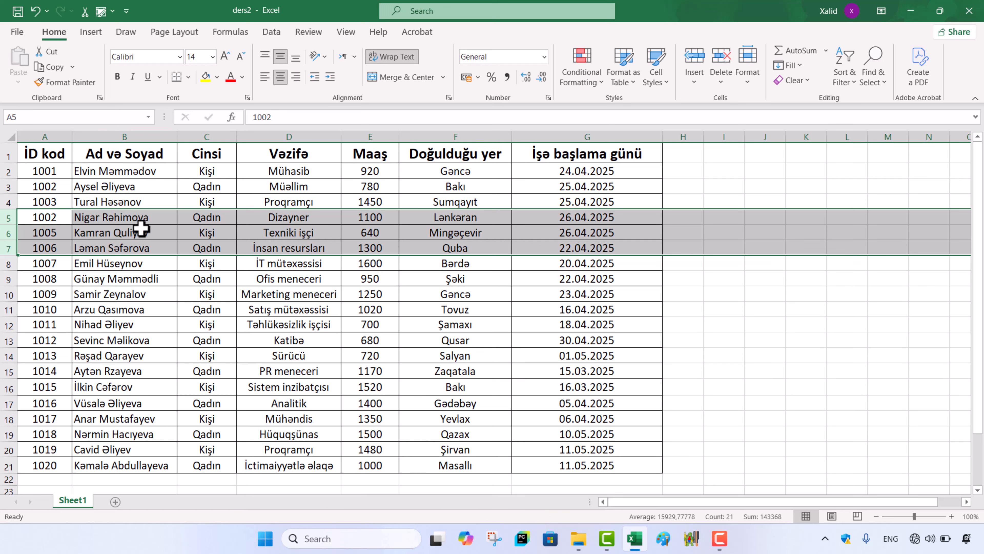
pyautogui.click(694, 81)
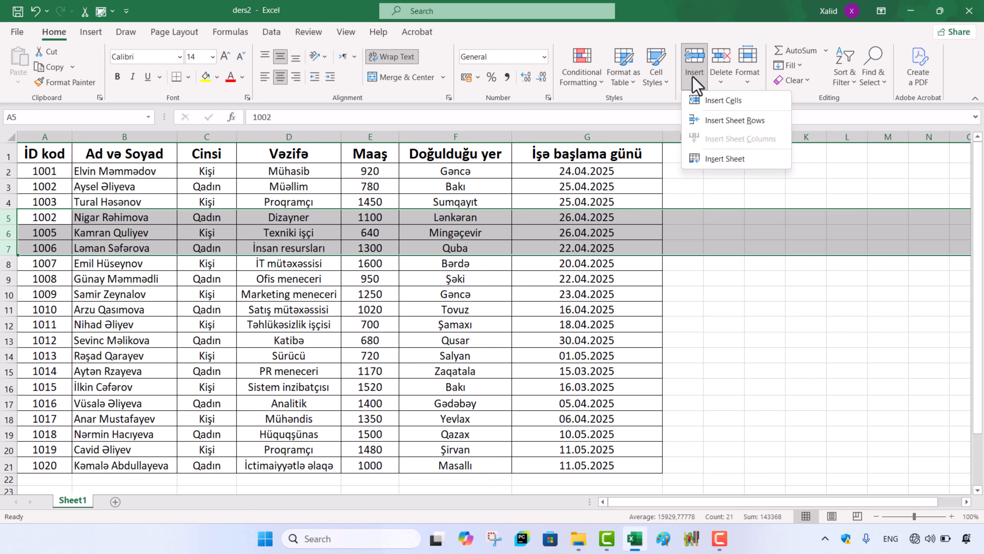
pyautogui.click(729, 121)
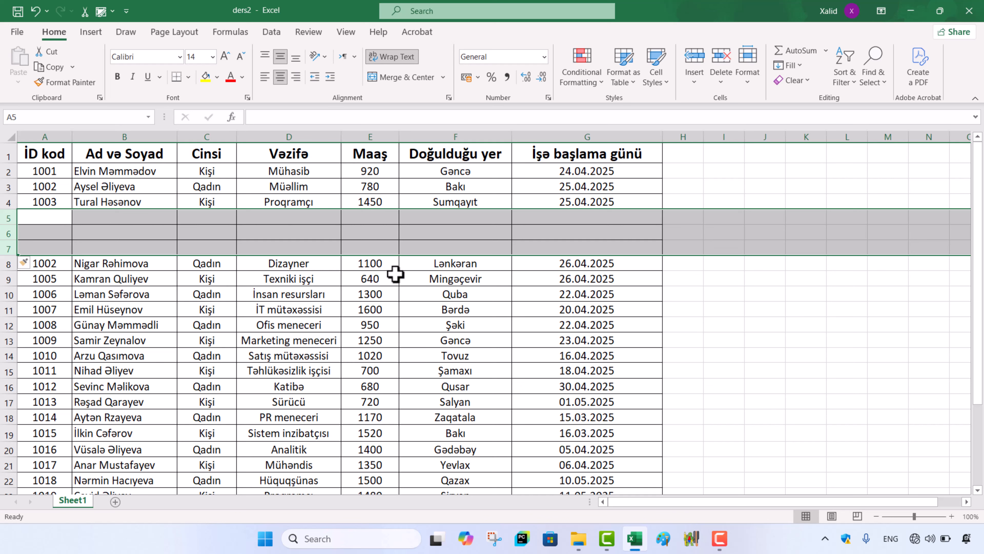
# Step: Delete the three blank rows 5 to 7 as sheet rows and clear the row selection
pyautogui.click(726, 80)
pyautogui.click(759, 121)
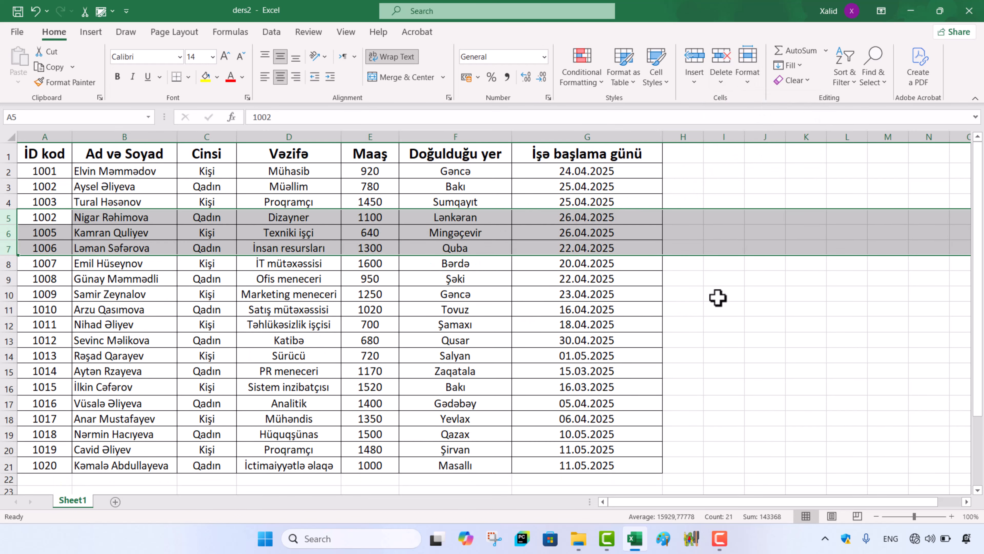
pyautogui.click(720, 283)
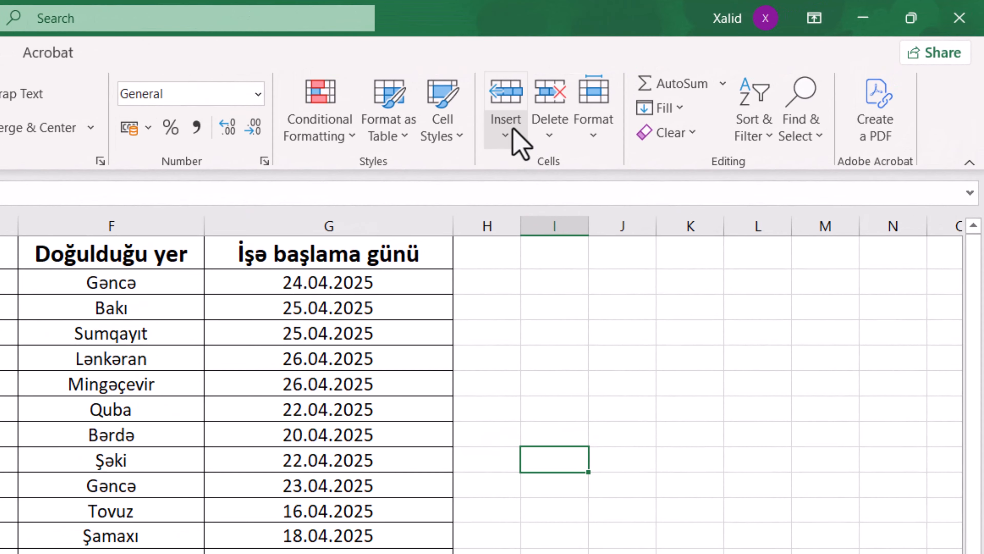
pyautogui.click(696, 79)
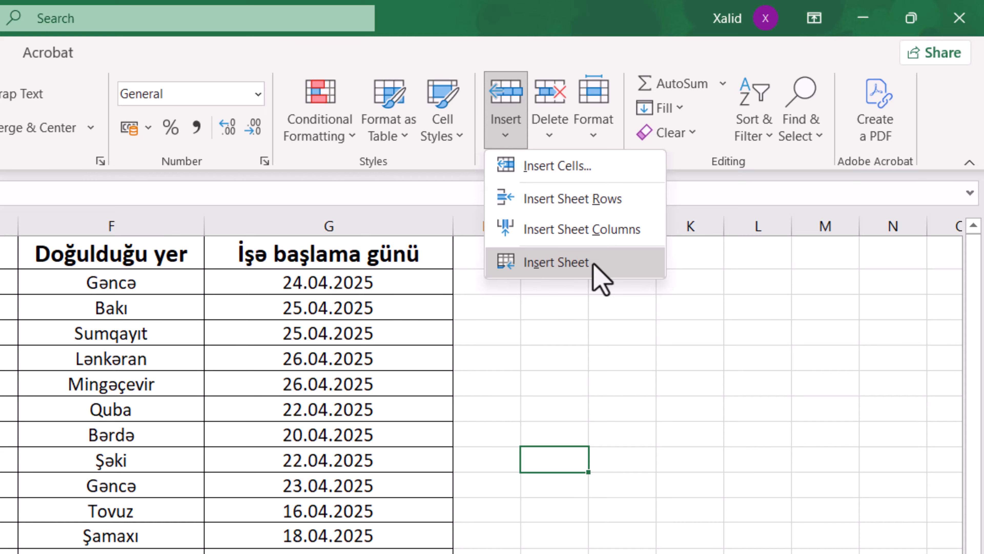
pyautogui.click(606, 203)
pyautogui.click(560, 142)
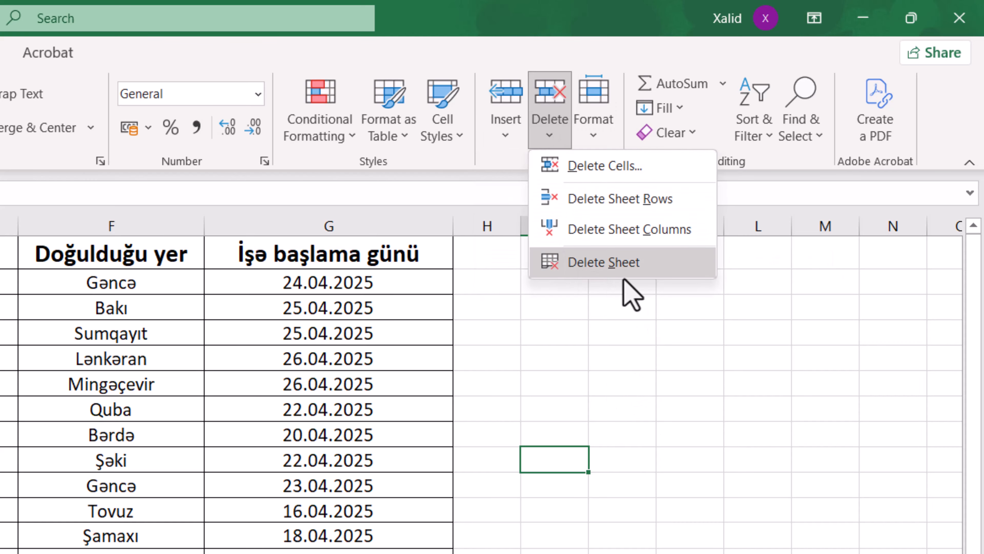
pyautogui.click(822, 511)
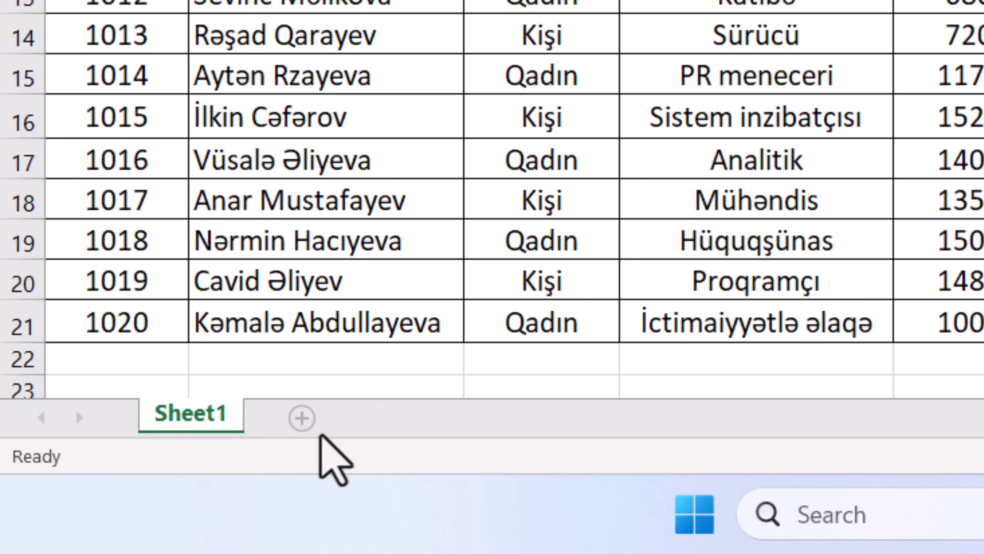
# Step: Add two new blank worksheets after Sheet1
pyautogui.click(294, 430)
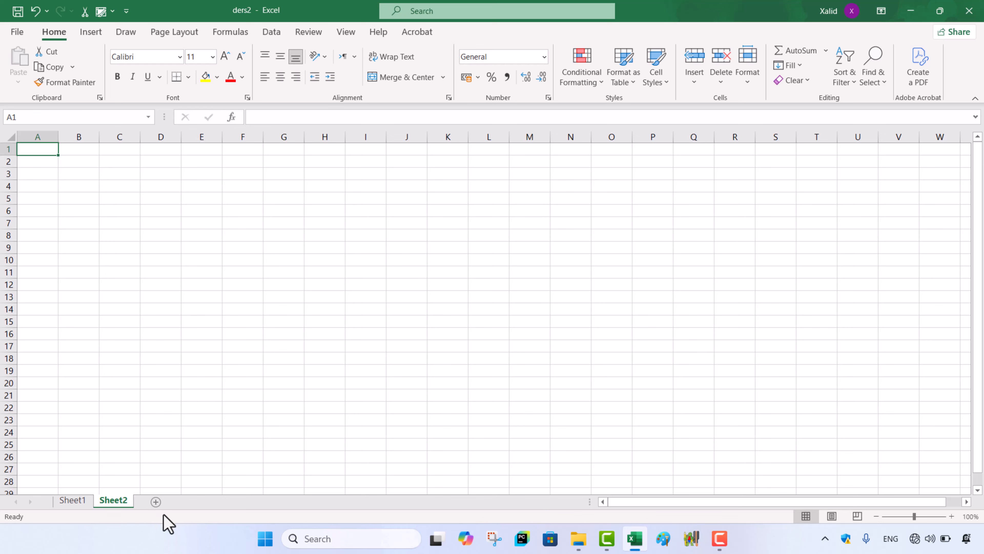
pyautogui.click(156, 503)
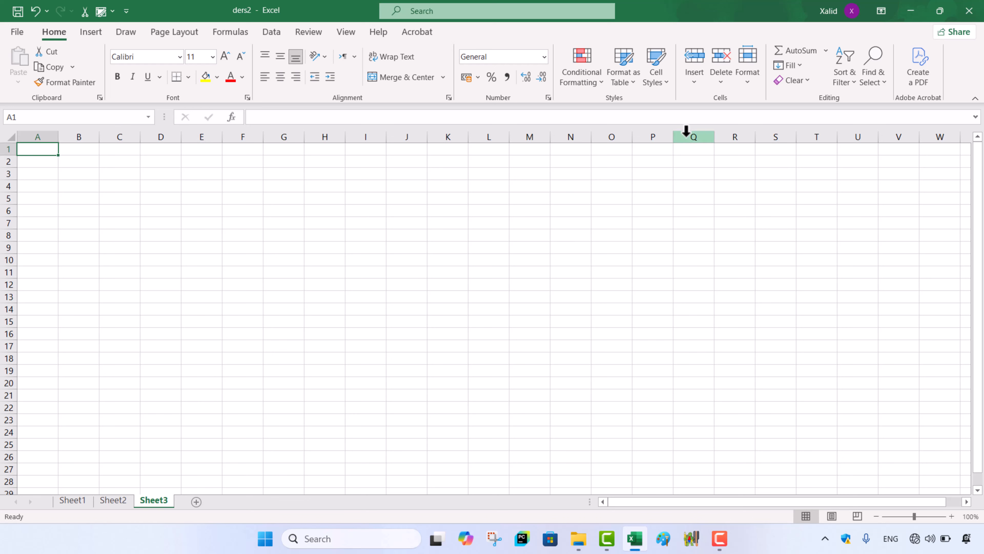
# Step: Insert another blank worksheet before Sheet3 with the Insert Sheet command and switch back to Sheet3
pyautogui.click(694, 81)
pyautogui.click(715, 140)
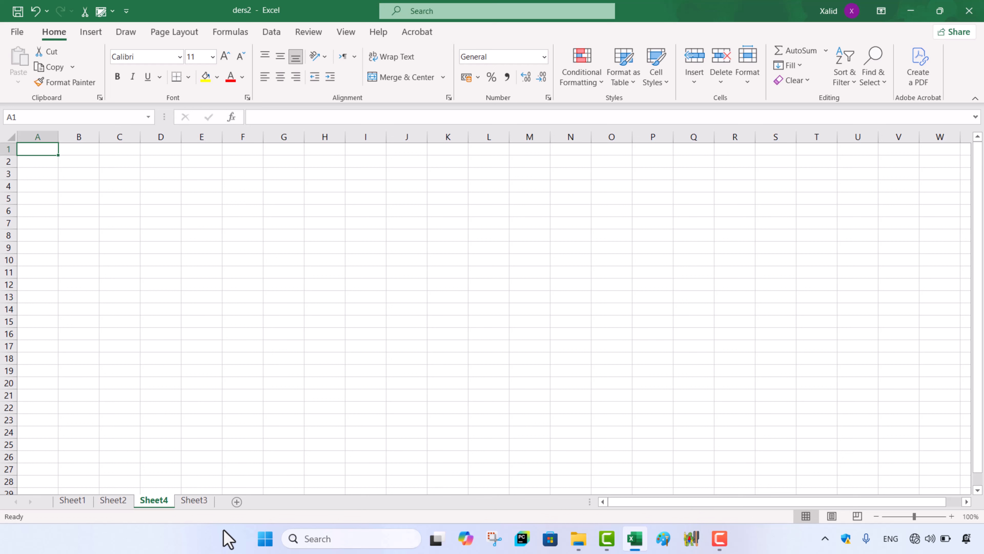
pyautogui.click(193, 503)
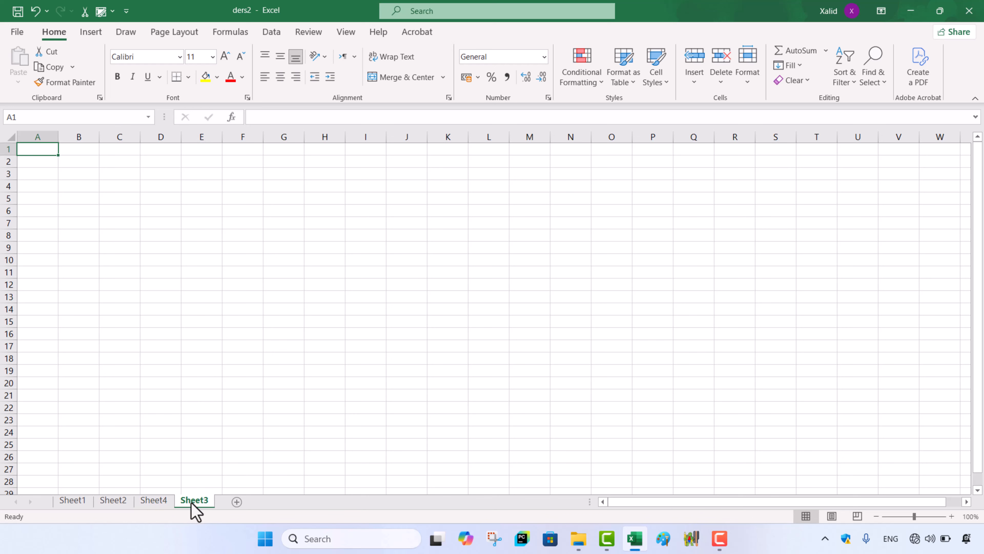